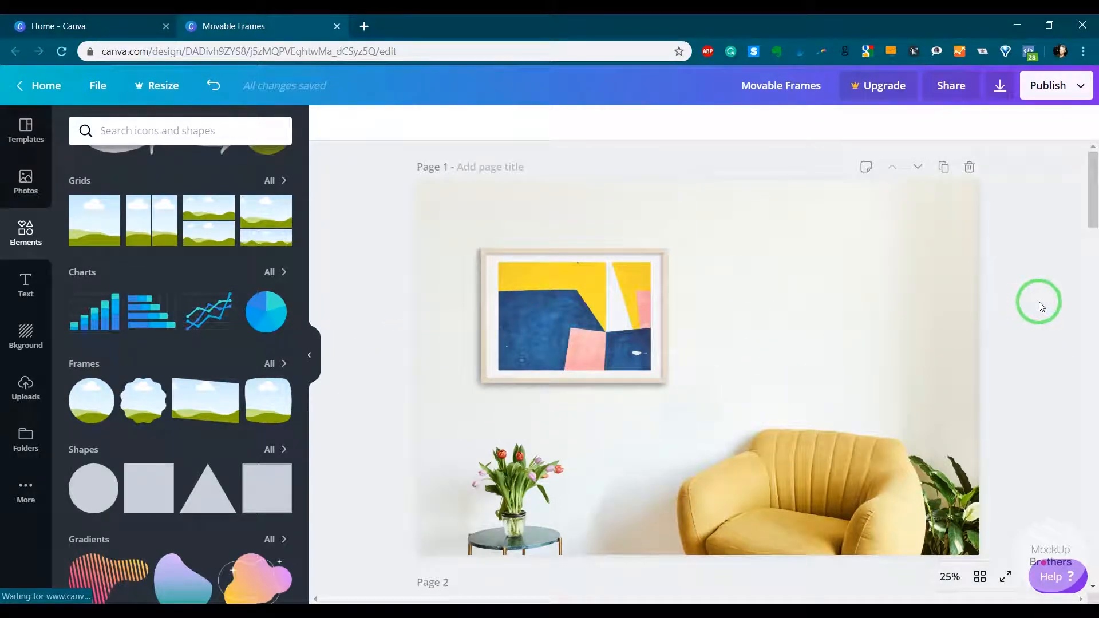
Set the uploaded yellow armchair and flower table room photo as page 3's background and lock it.
{"action": "scroll", "coordinate": [1040, 304], "scroll_direction": "down", "scroll_amount": 9}
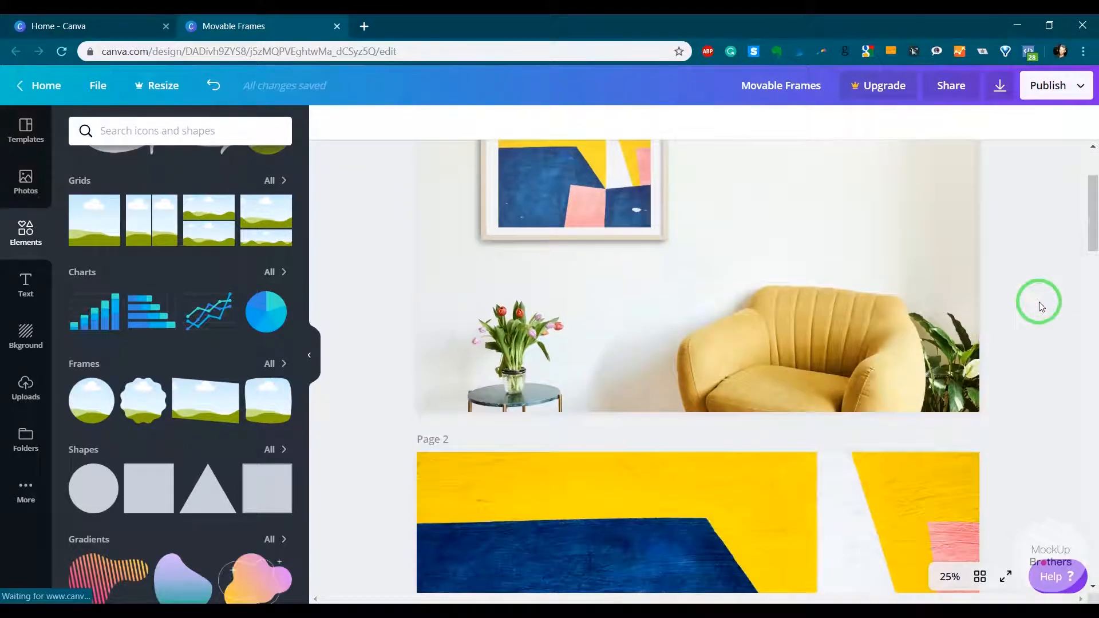
{"action": "scroll", "coordinate": [1039, 301], "scroll_direction": "down", "scroll_amount": 5}
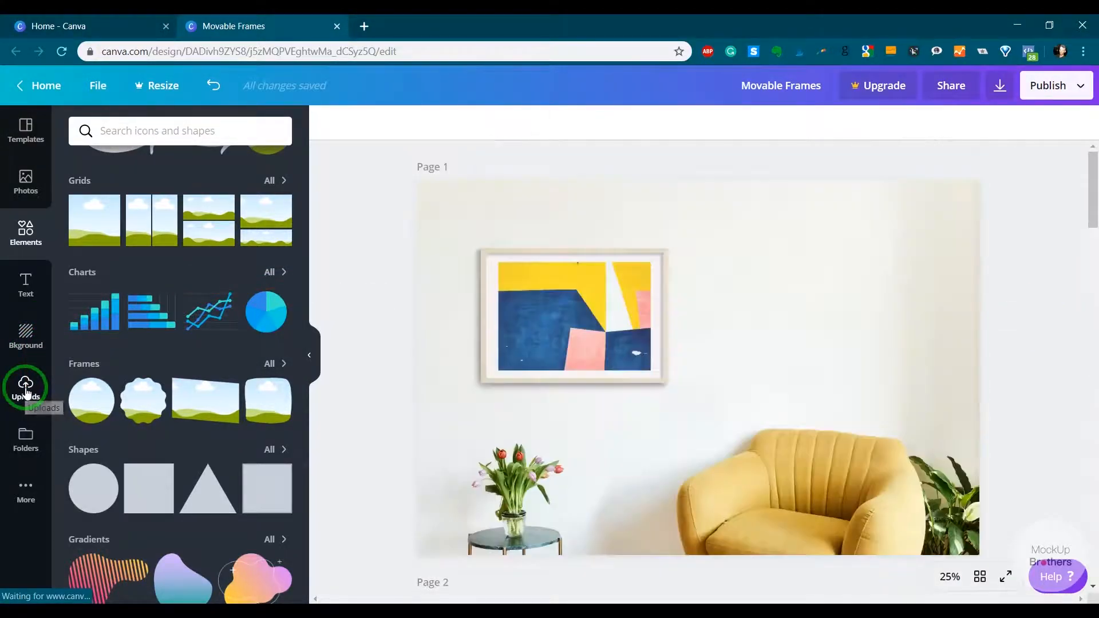
{"action": "scroll", "coordinate": [763, 378], "scroll_direction": "down", "scroll_amount": 3}
{"action": "scroll", "coordinate": [763, 378], "scroll_direction": "down", "scroll_amount": 5}
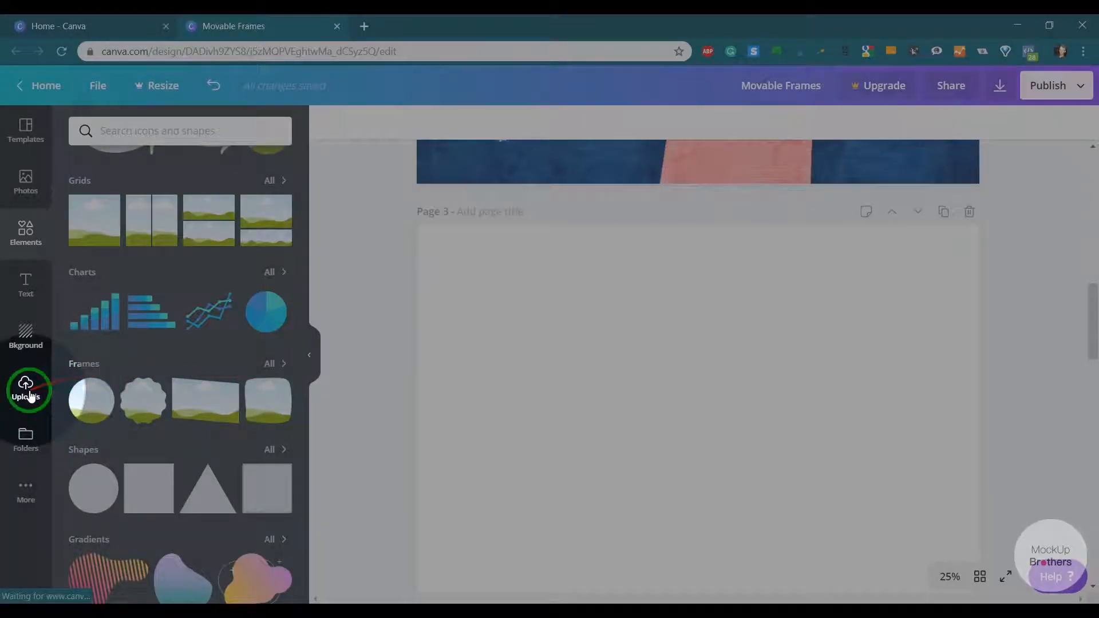
{"action": "left_click", "coordinate": [26, 389]}
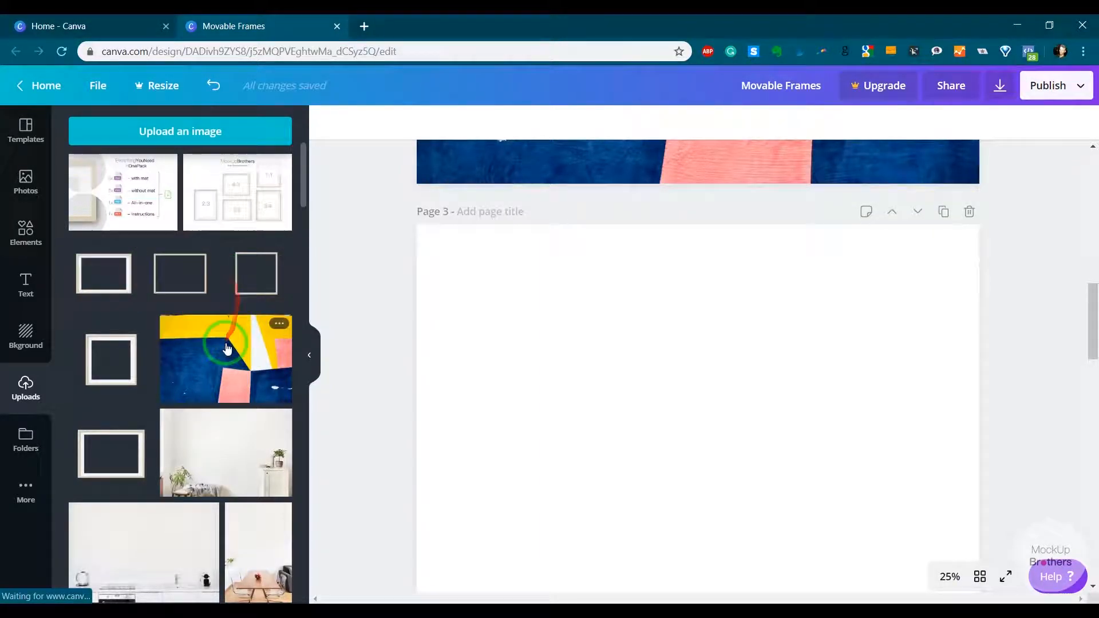
{"action": "scroll", "coordinate": [227, 346], "scroll_direction": "down", "scroll_amount": 5}
{"action": "scroll", "coordinate": [161, 386], "scroll_direction": "down", "scroll_amount": 7}
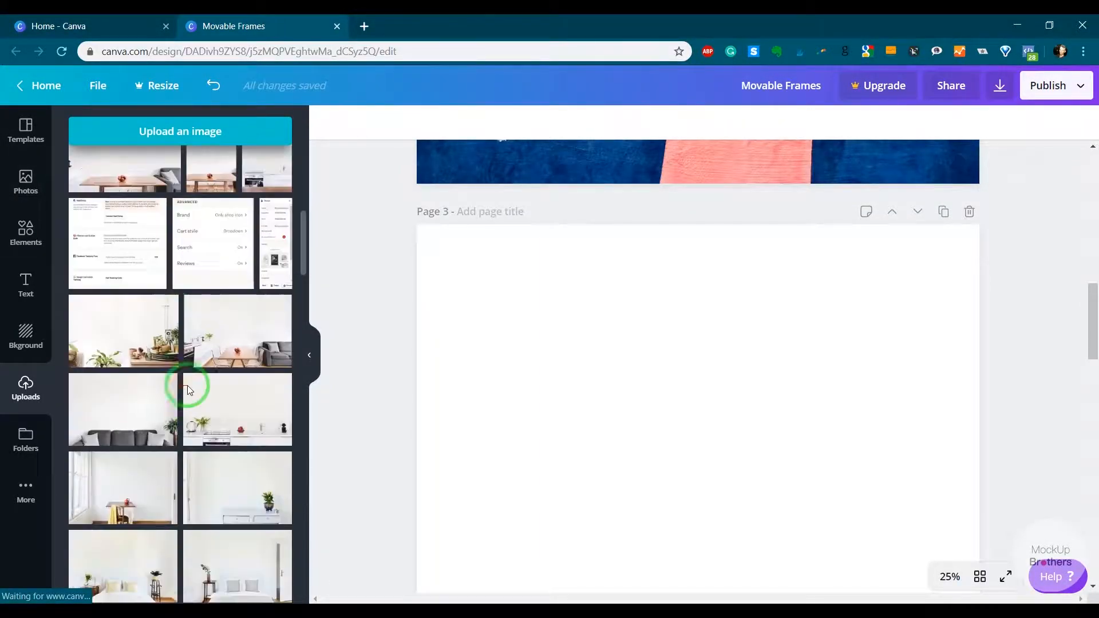
{"action": "scroll", "coordinate": [192, 417], "scroll_direction": "down", "scroll_amount": 1}
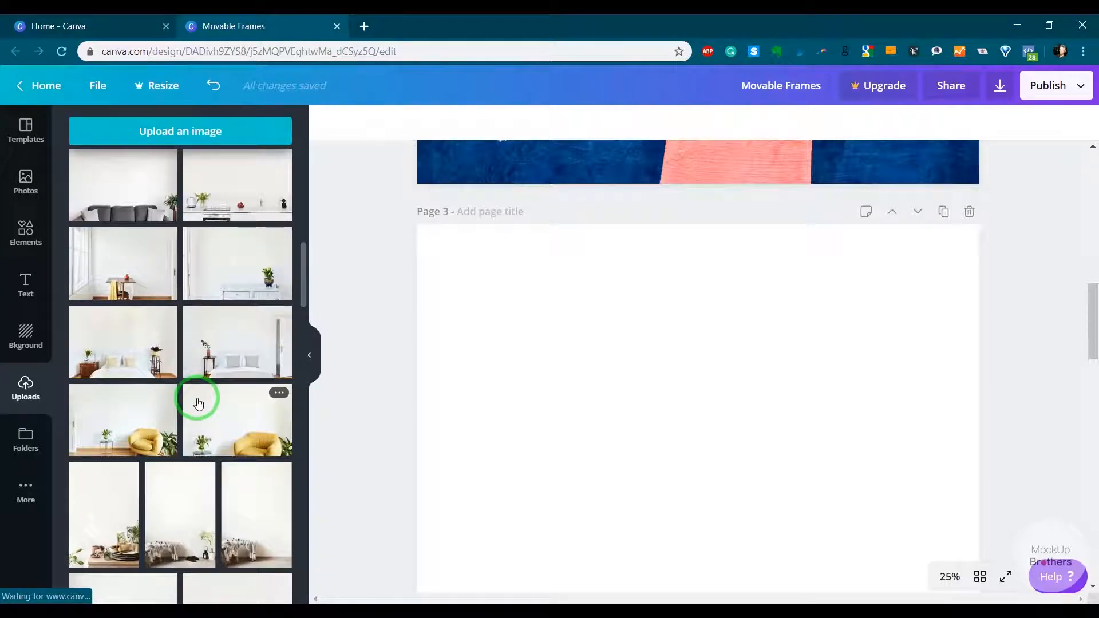
{"action": "left_click_drag", "start_coordinate": [198, 403], "coordinate": [422, 236]}
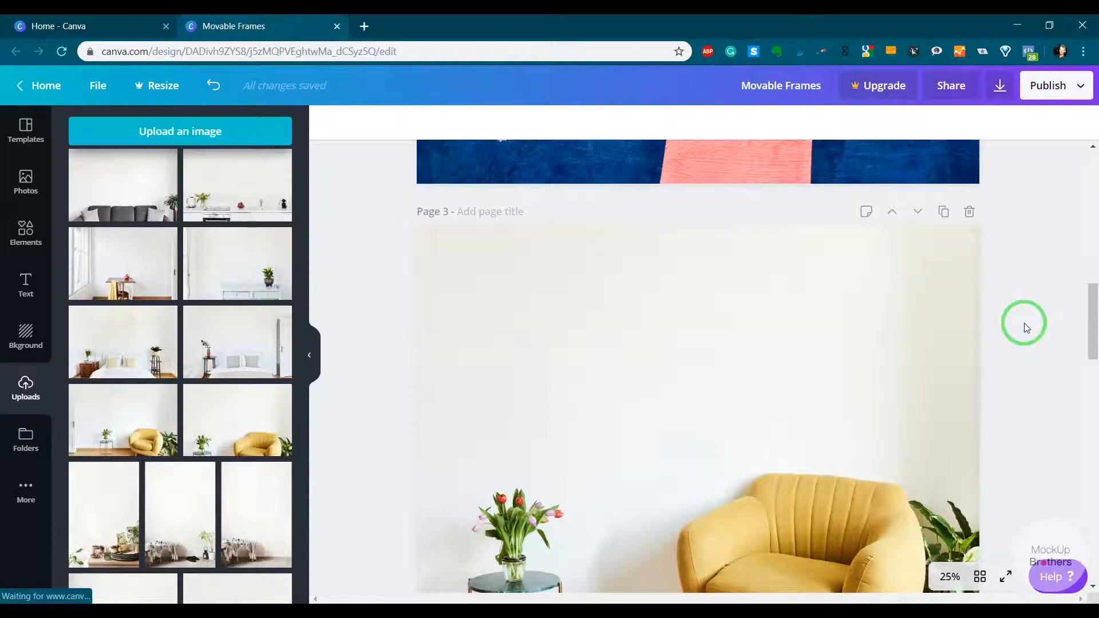
{"action": "left_click", "coordinate": [902, 352]}
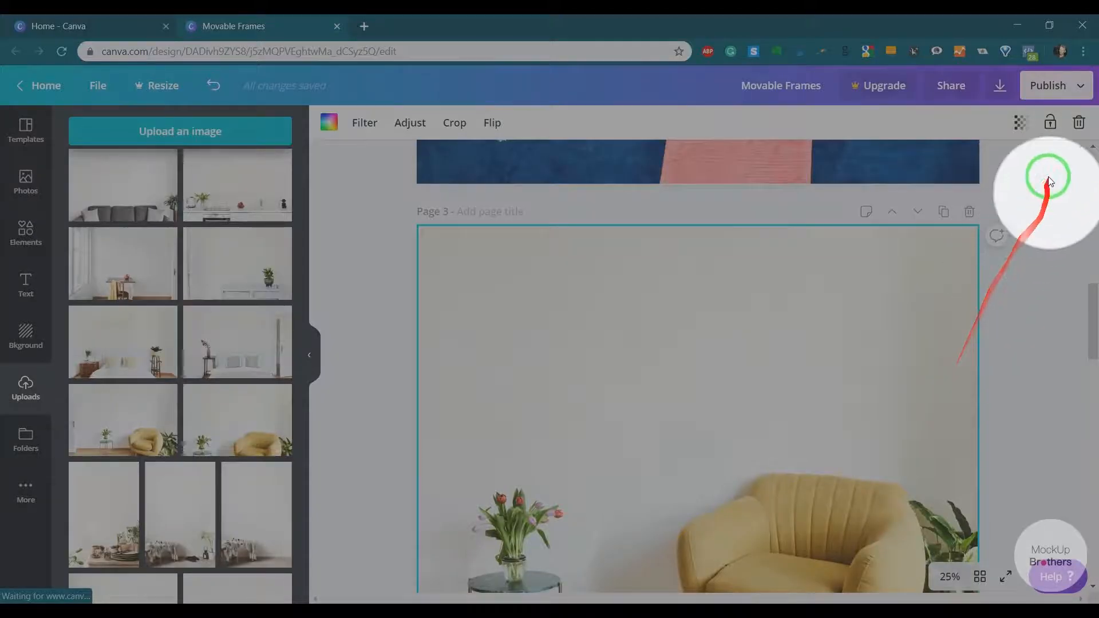
{"action": "left_click", "coordinate": [1049, 123]}
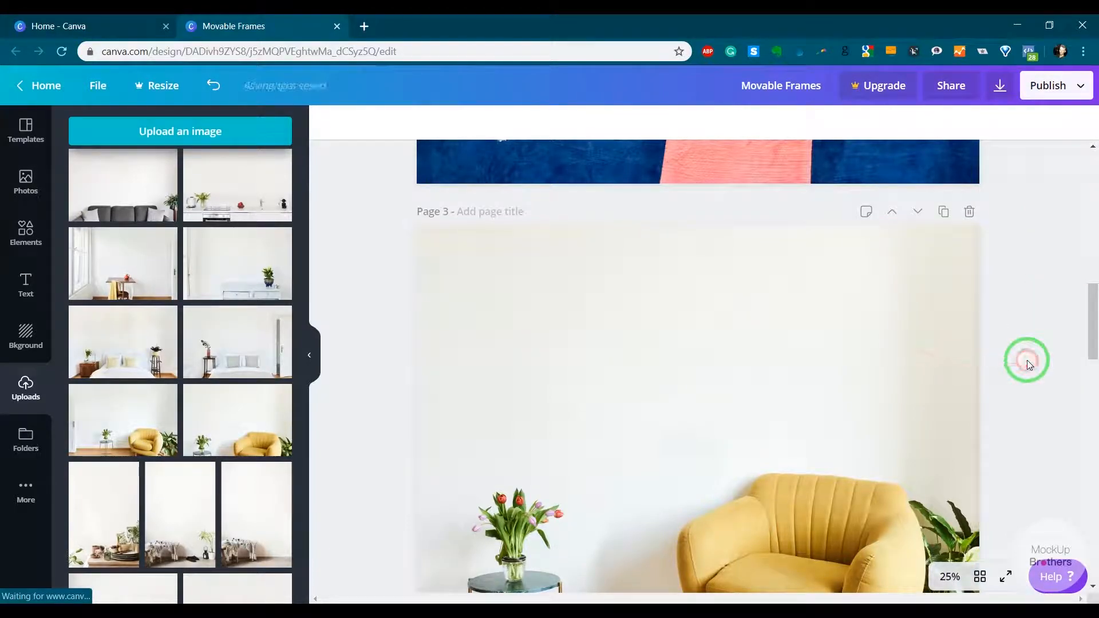
Add the uploaded abstract yellow, blue and pink artwork to page 3.
{"action": "scroll", "coordinate": [1027, 364], "scroll_direction": "down", "scroll_amount": 2}
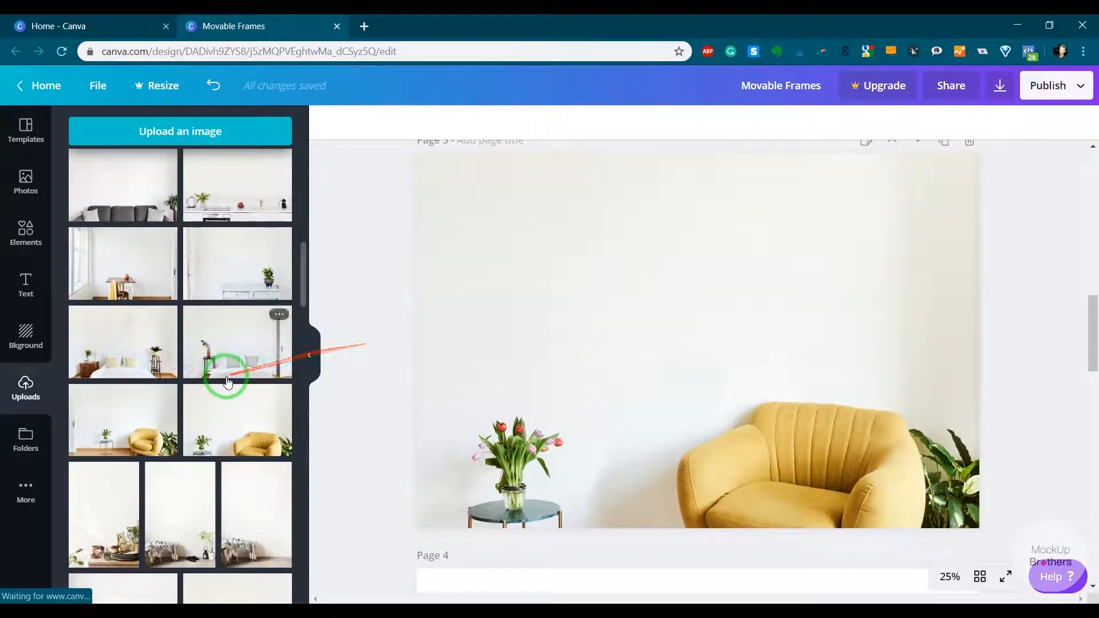
{"action": "scroll", "coordinate": [228, 382], "scroll_direction": "up", "scroll_amount": 10}
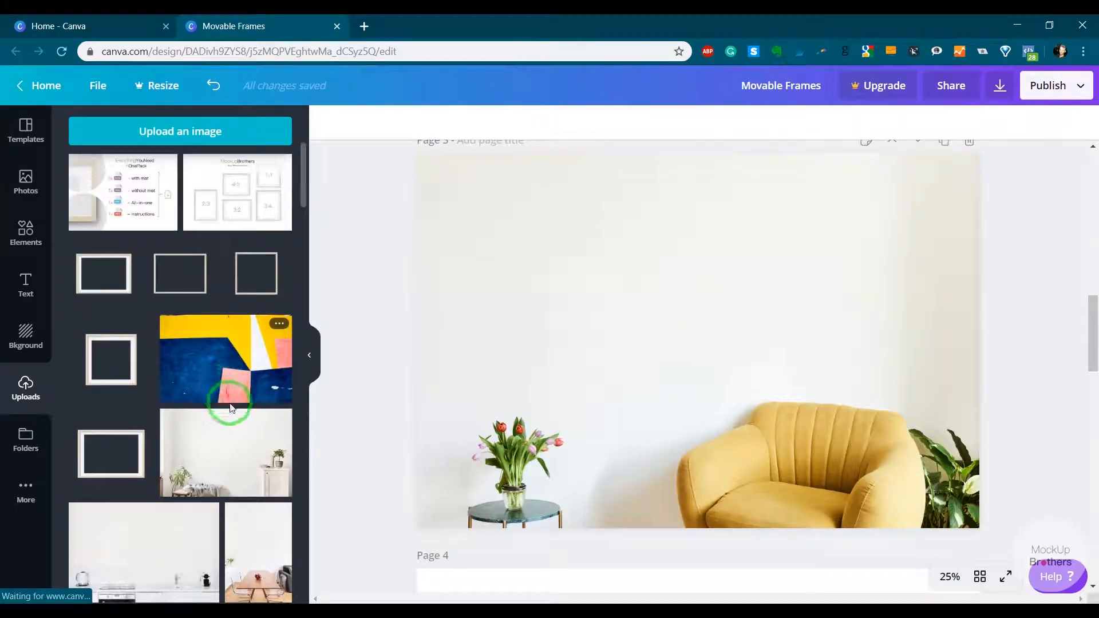
{"action": "left_click", "coordinate": [216, 361]}
{"action": "left_click", "coordinate": [759, 393]}
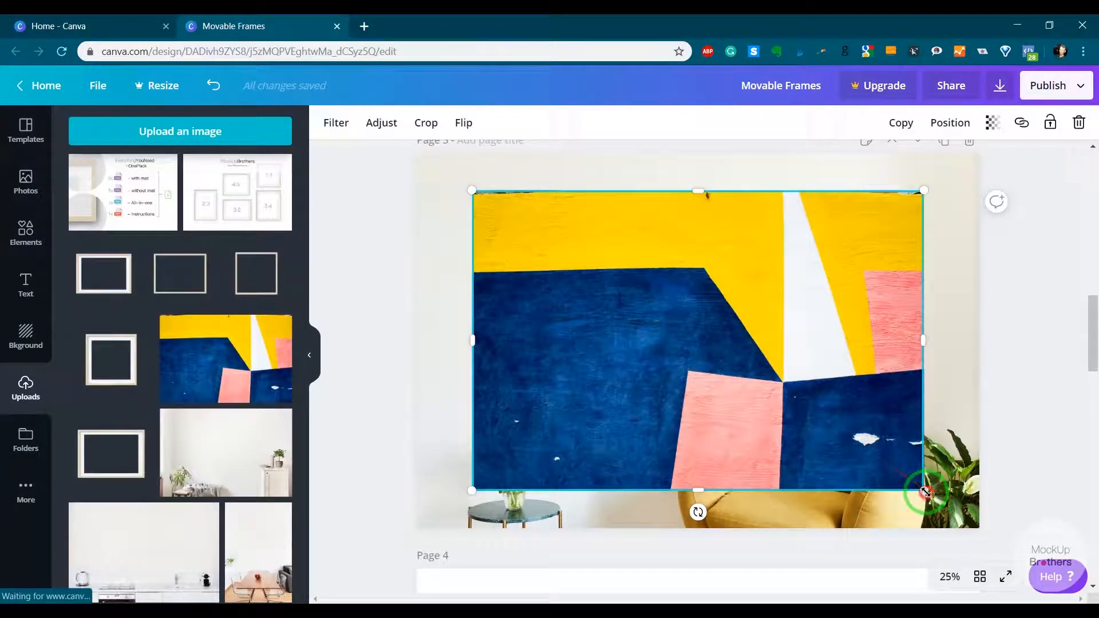
Reduce the artwork to about 1,191 wide by 840 high and position it on the wall above the flower table.
{"action": "left_click_drag", "start_coordinate": [925, 491], "coordinate": [581, 340]}
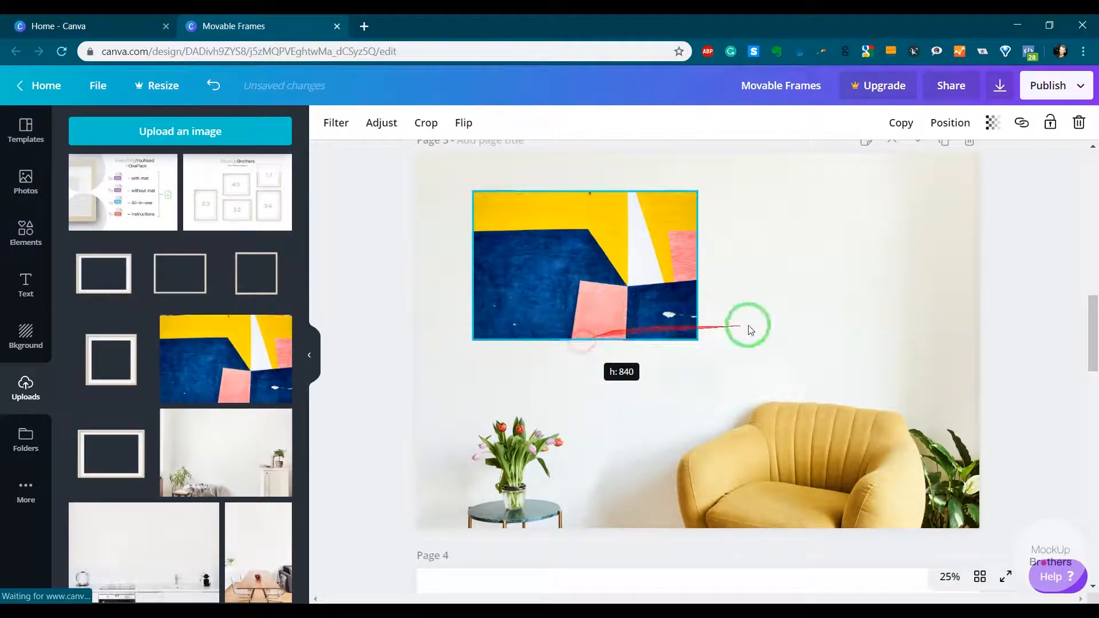
{"action": "mouse_move", "coordinate": [692, 264]}
{"action": "left_mouse_down"}
{"action": "mouse_move", "coordinate": [675, 260]}
{"action": "mouse_move", "coordinate": [698, 265]}
{"action": "left_mouse_up"}
{"action": "left_click_drag", "start_coordinate": [474, 265], "coordinate": [488, 270]}
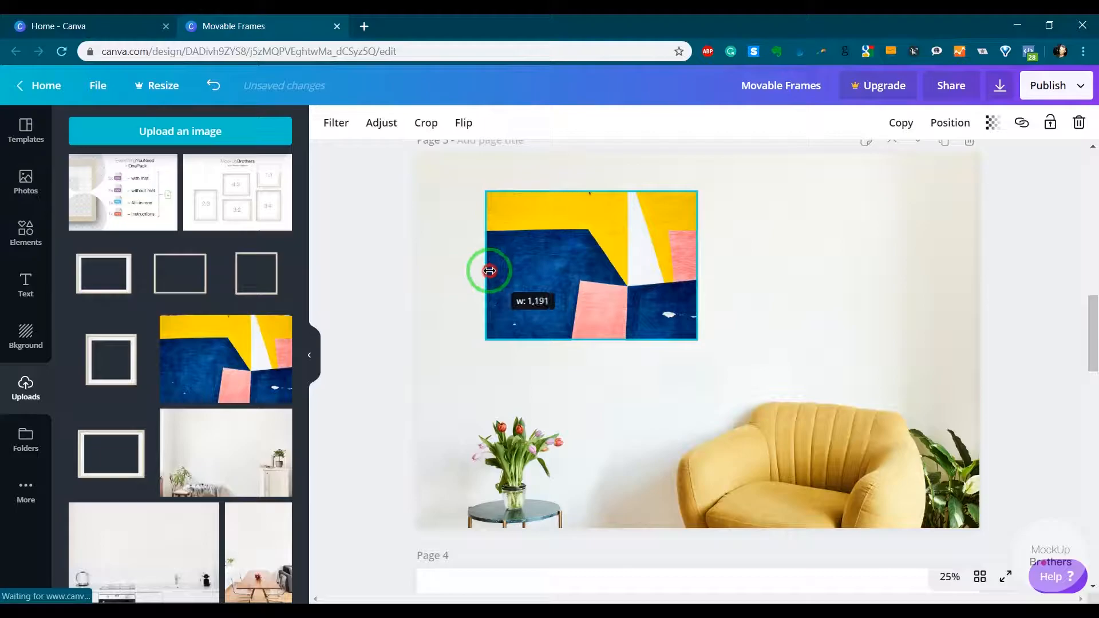
{"action": "left_click_drag", "start_coordinate": [579, 275], "coordinate": [581, 289]}
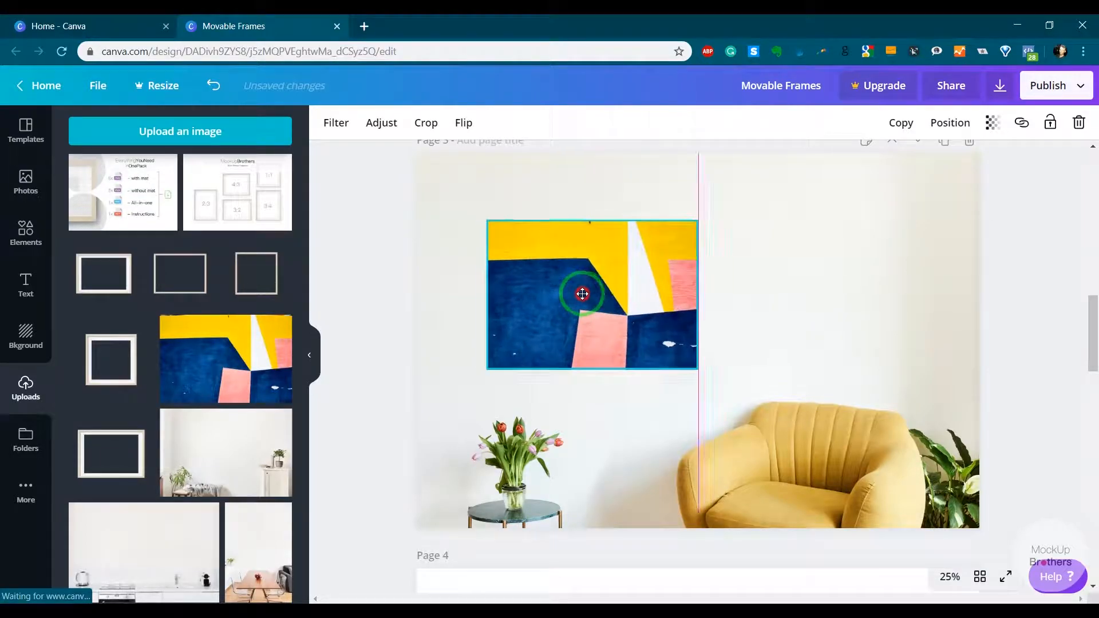
{"action": "left_click", "coordinate": [391, 271]}
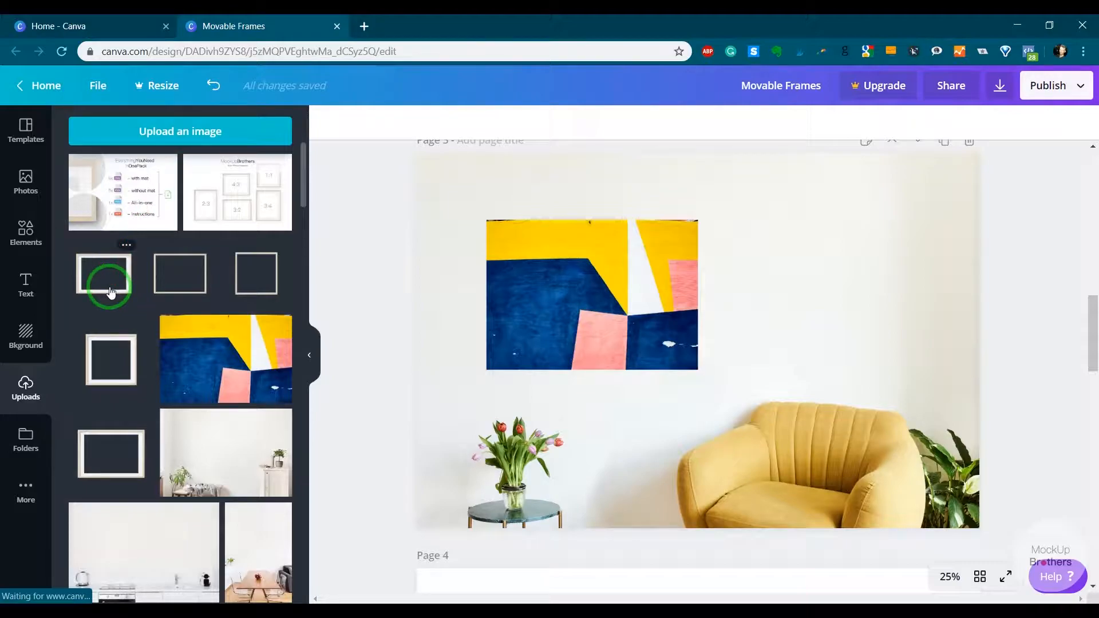
Place the uploaded landscape frame with white mat over the artwork, scaled to about 1,714 by 1,767 so its opening fits the picture.
{"action": "left_click", "coordinate": [110, 292]}
{"action": "left_click_drag", "start_coordinate": [651, 403], "coordinate": [578, 366]}
{"action": "left_click_drag", "start_coordinate": [728, 433], "coordinate": [746, 448]}
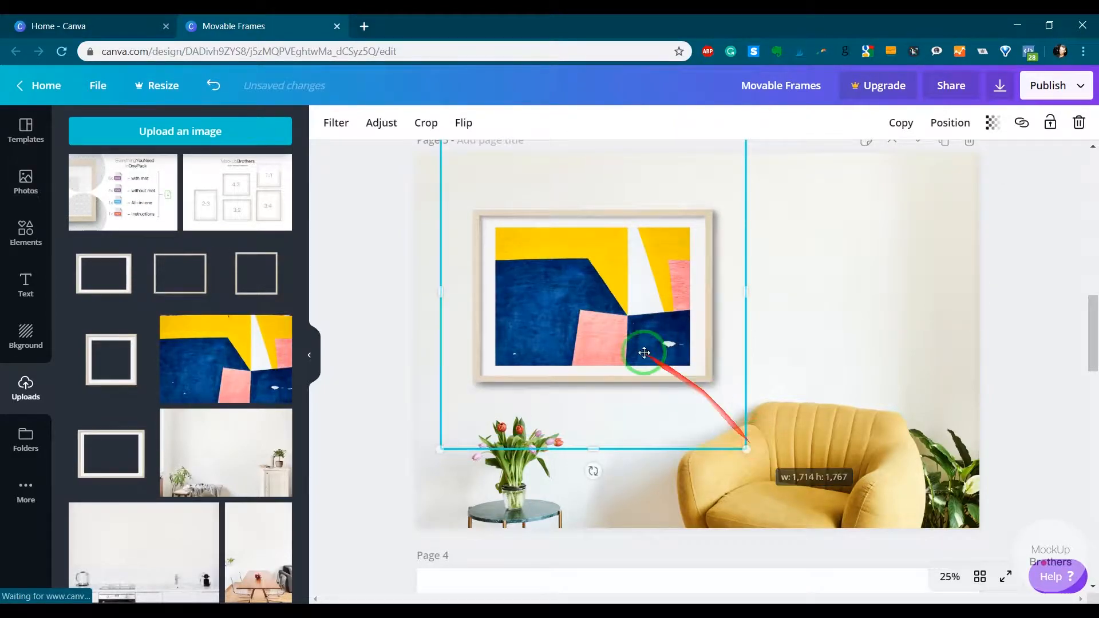
{"action": "left_click", "coordinate": [1004, 314]}
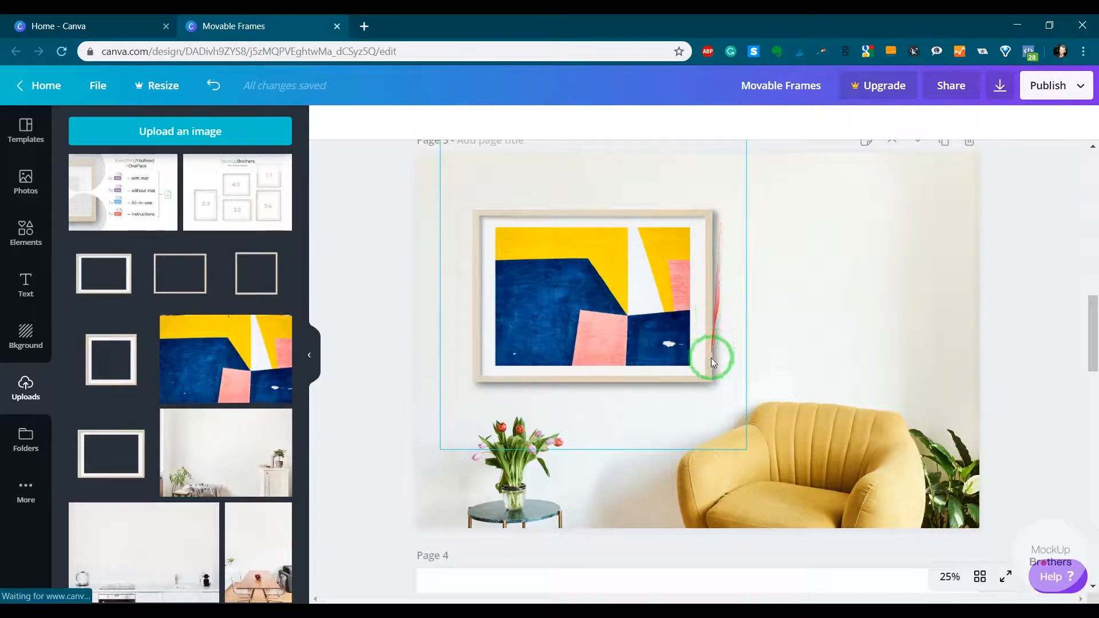
Flip the frame horizontally to reverse the direction of its shadow.
{"action": "left_click", "coordinate": [696, 376]}
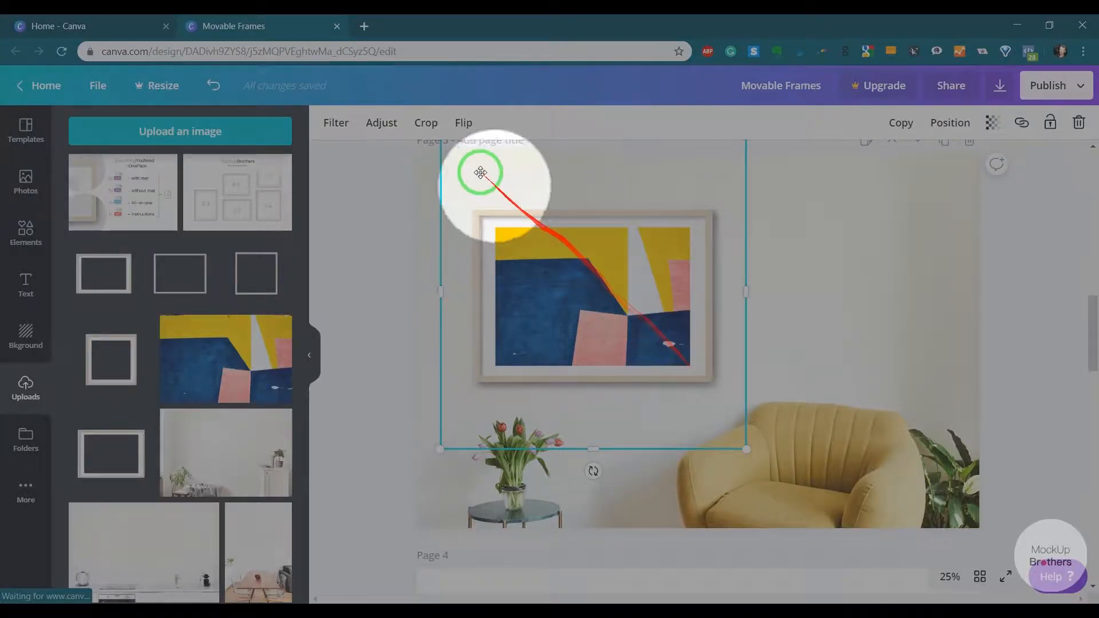
{"action": "left_click", "coordinate": [463, 123]}
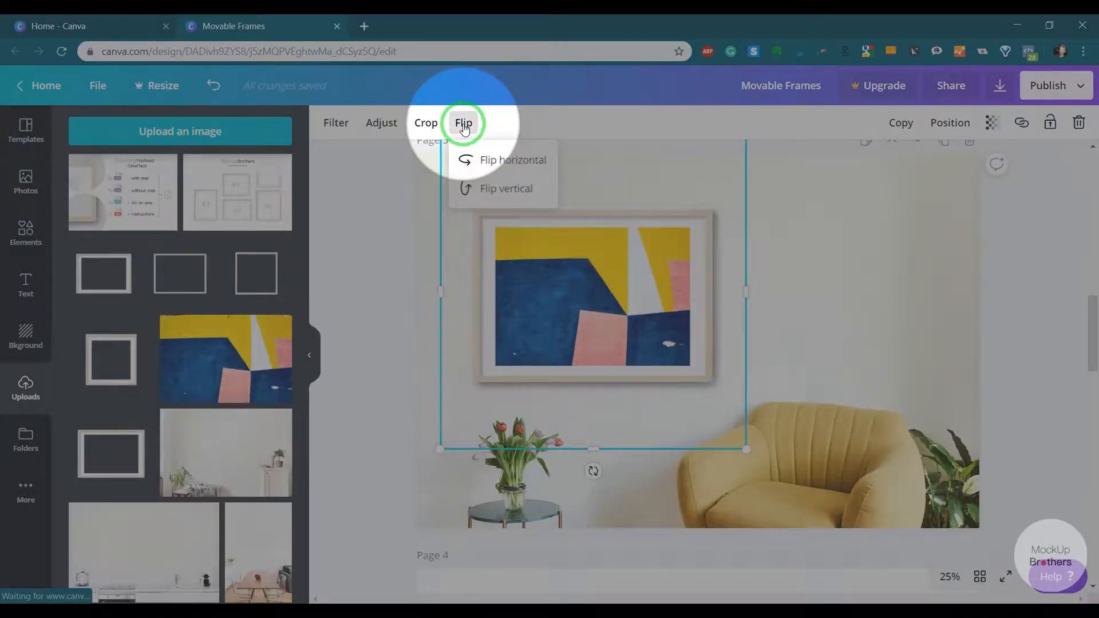
{"action": "left_click", "coordinate": [513, 162]}
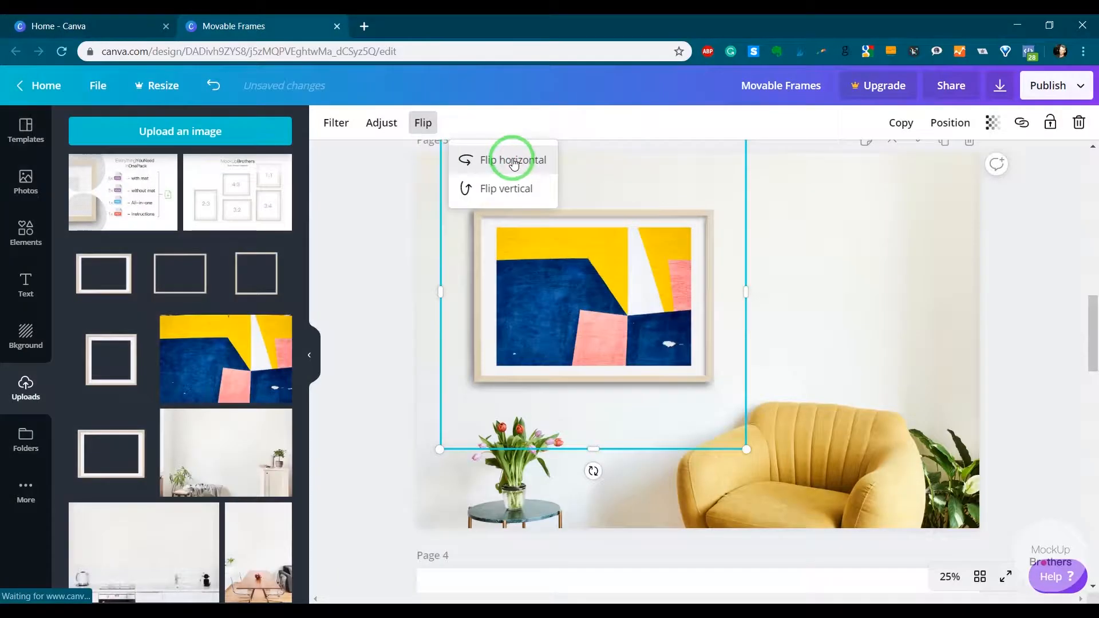
{"action": "left_click", "coordinate": [1045, 348]}
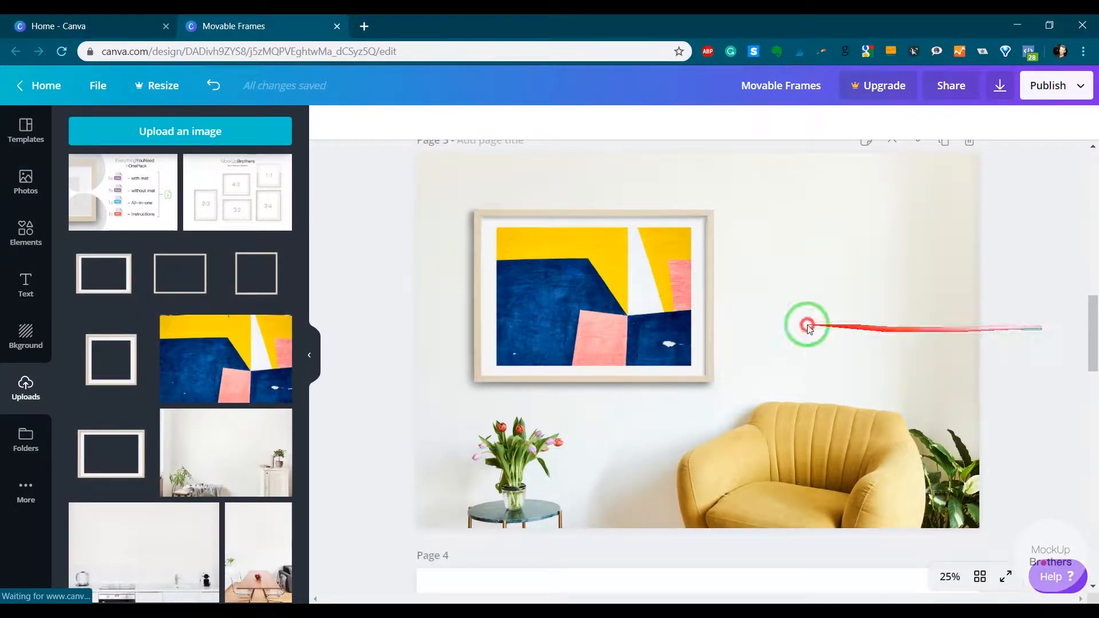
Group the artwork with its frame, and scale the group down on the wall above the flower table.
{"action": "left_click", "coordinate": [548, 310]}
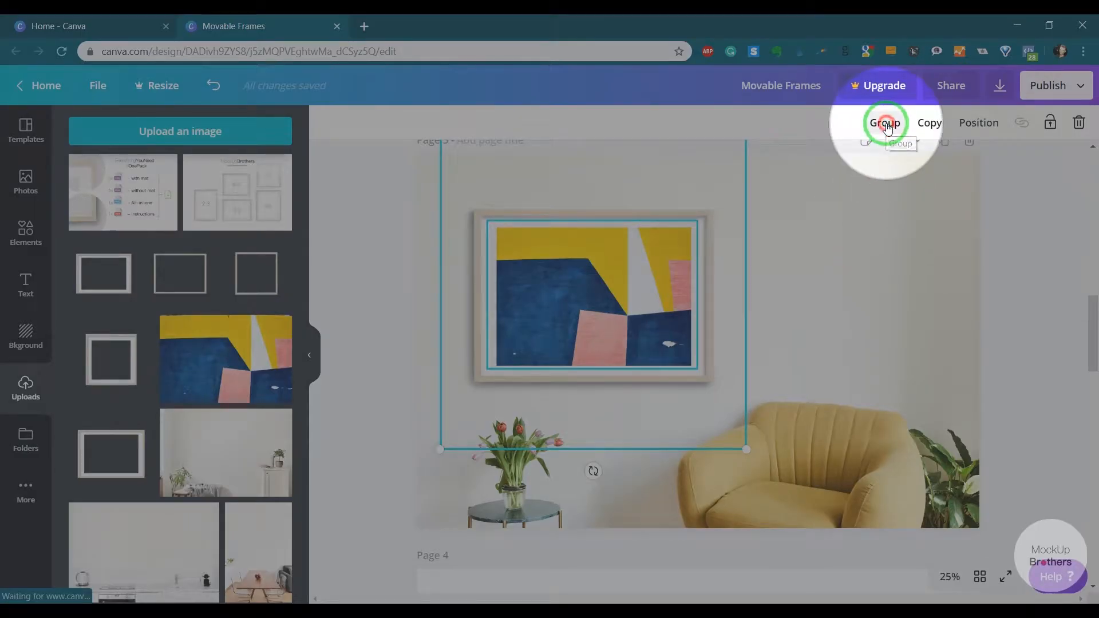
{"action": "left_click", "coordinate": [885, 124]}
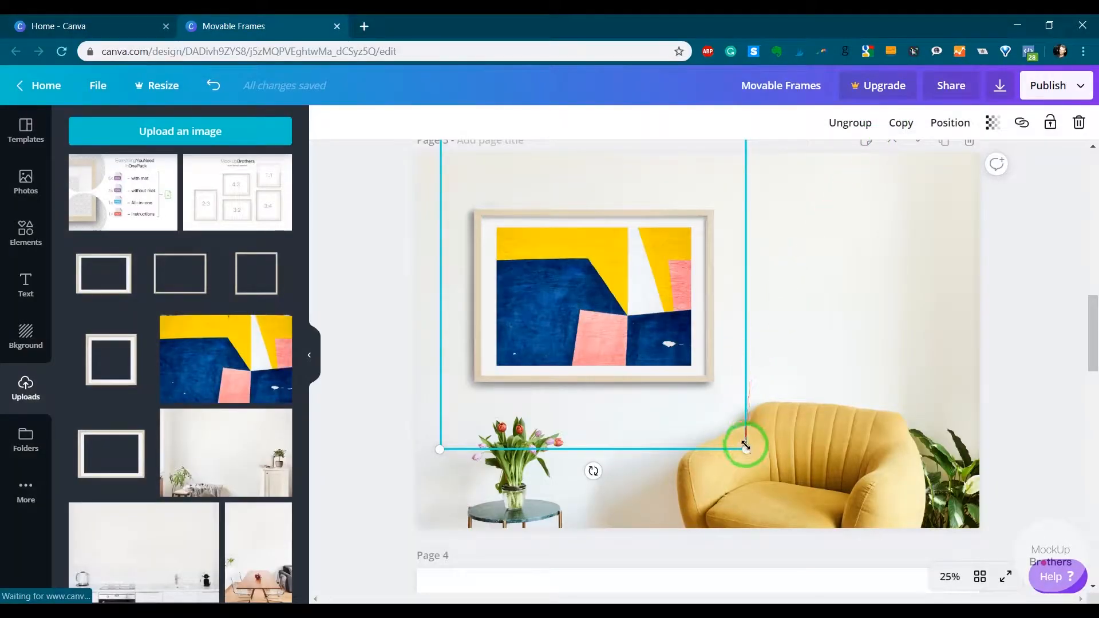
{"action": "left_click_drag", "start_coordinate": [747, 450], "coordinate": [705, 364]}
{"action": "left_click", "coordinate": [589, 297]}
{"action": "left_click_drag", "start_coordinate": [589, 297], "coordinate": [600, 312]}
{"action": "left_click", "coordinate": [1001, 295]}
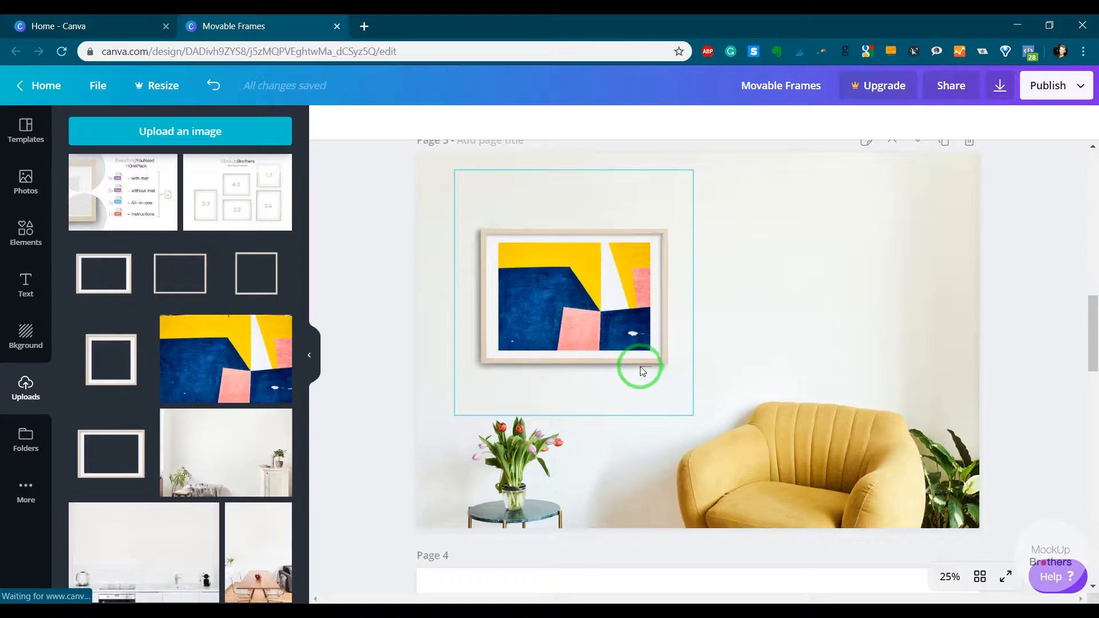
Set the transparency of the framed artwork group to 79.
{"action": "left_click", "coordinate": [624, 482]}
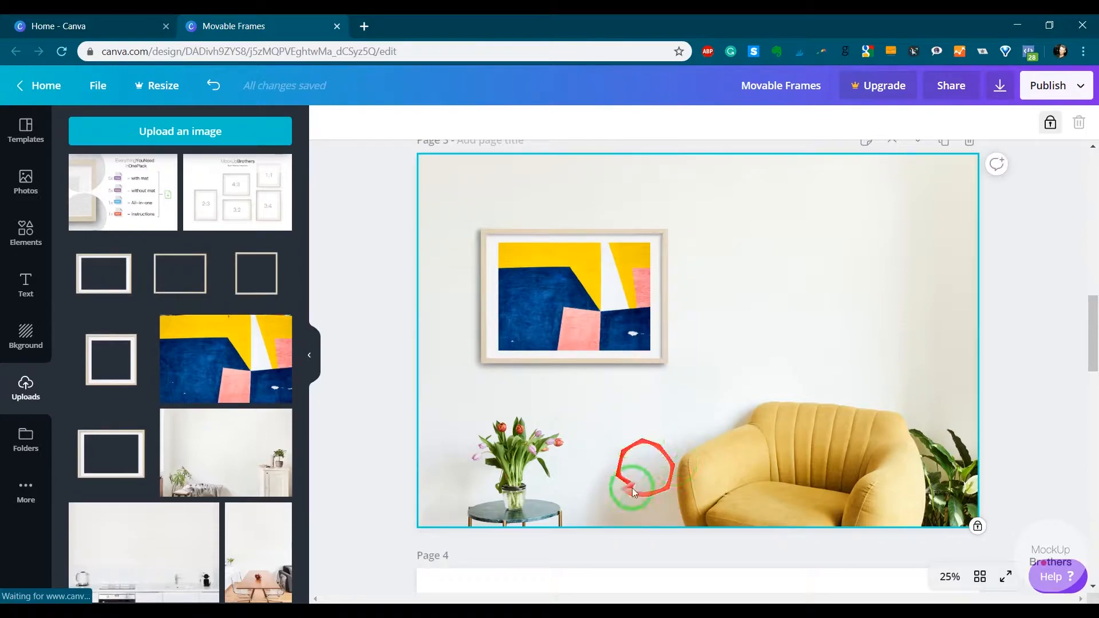
{"action": "left_click", "coordinate": [639, 362]}
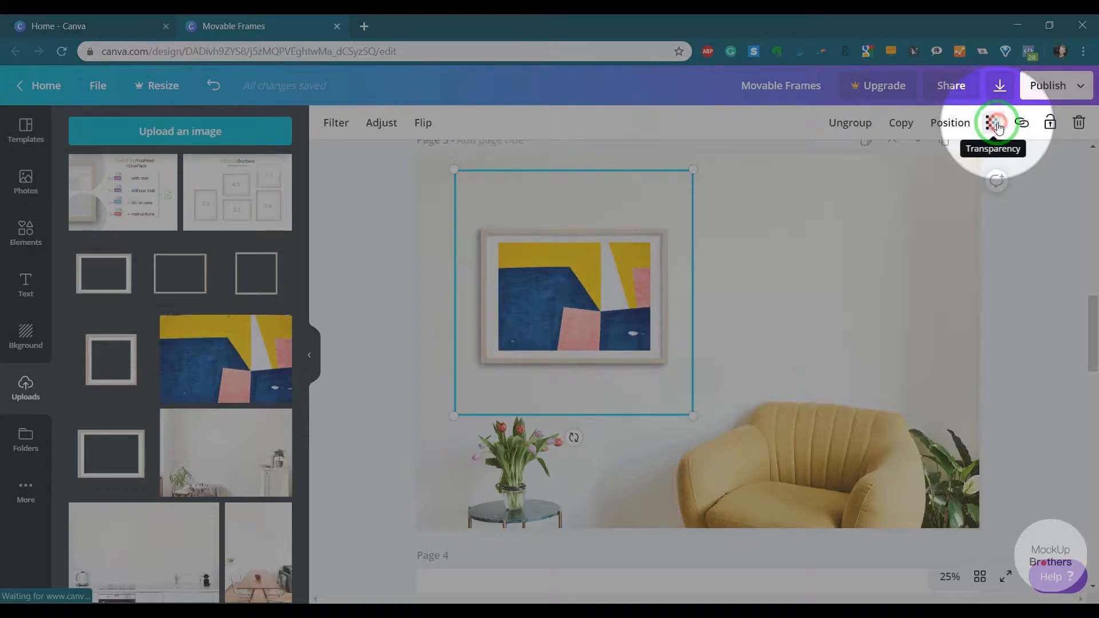
{"action": "left_click", "coordinate": [996, 125]}
{"action": "left_click_drag", "start_coordinate": [960, 166], "coordinate": [945, 166]}
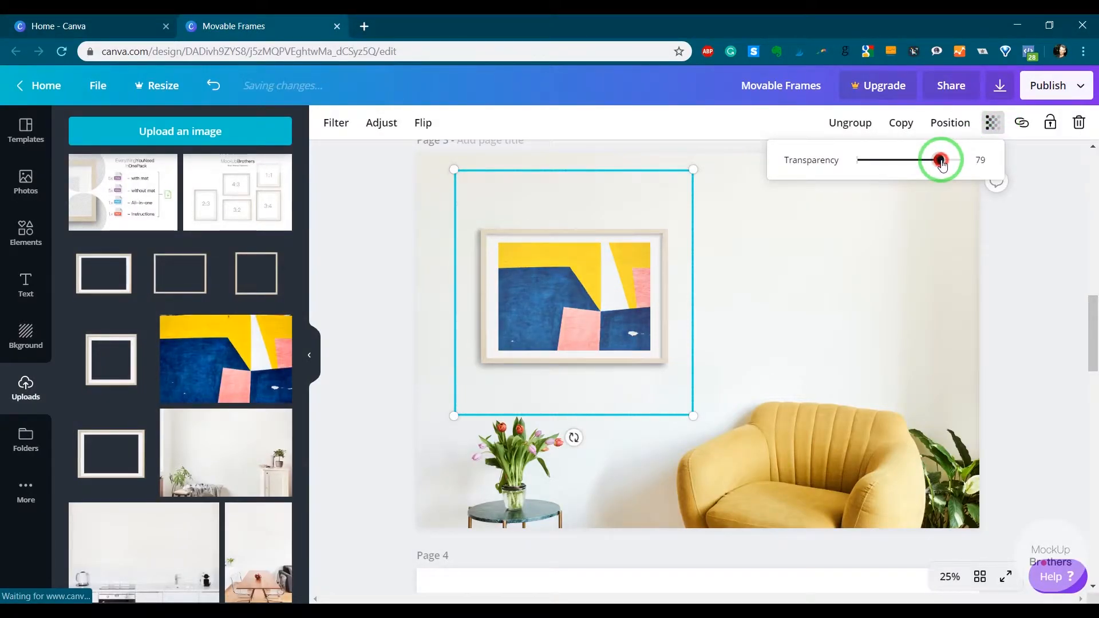
{"action": "left_click", "coordinate": [1025, 272]}
{"action": "left_click", "coordinate": [1025, 273]}
{"action": "left_click_drag", "start_coordinate": [1089, 332], "coordinate": [1089, 329]}
{"action": "left_click", "coordinate": [1029, 337]}
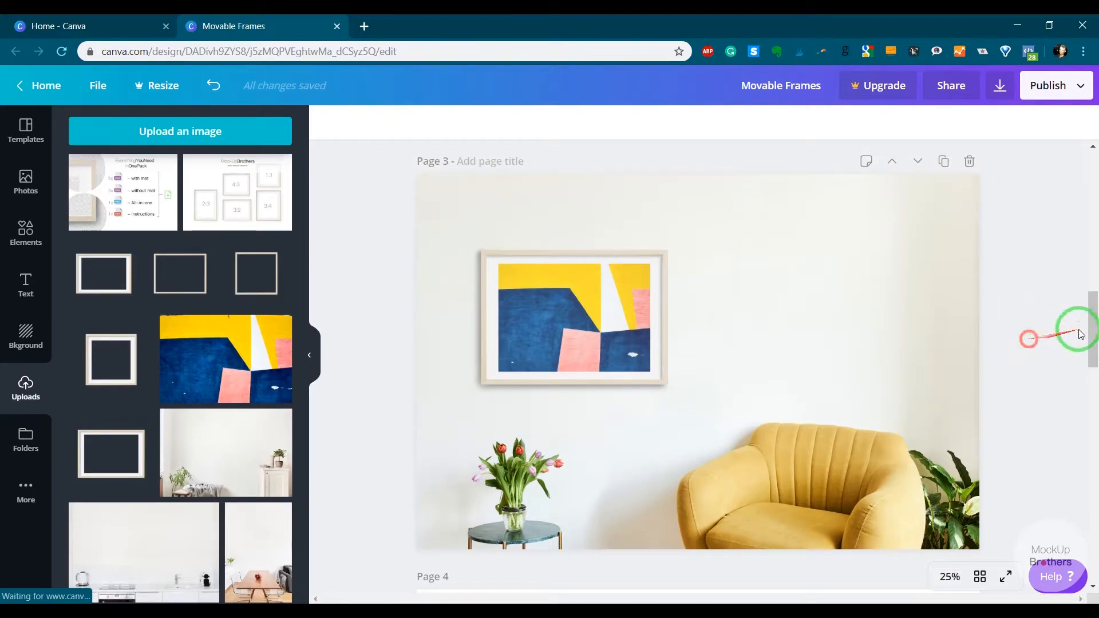
{"action": "left_click_drag", "start_coordinate": [1088, 335], "coordinate": [1089, 340]}
{"action": "left_click", "coordinate": [1020, 326]}
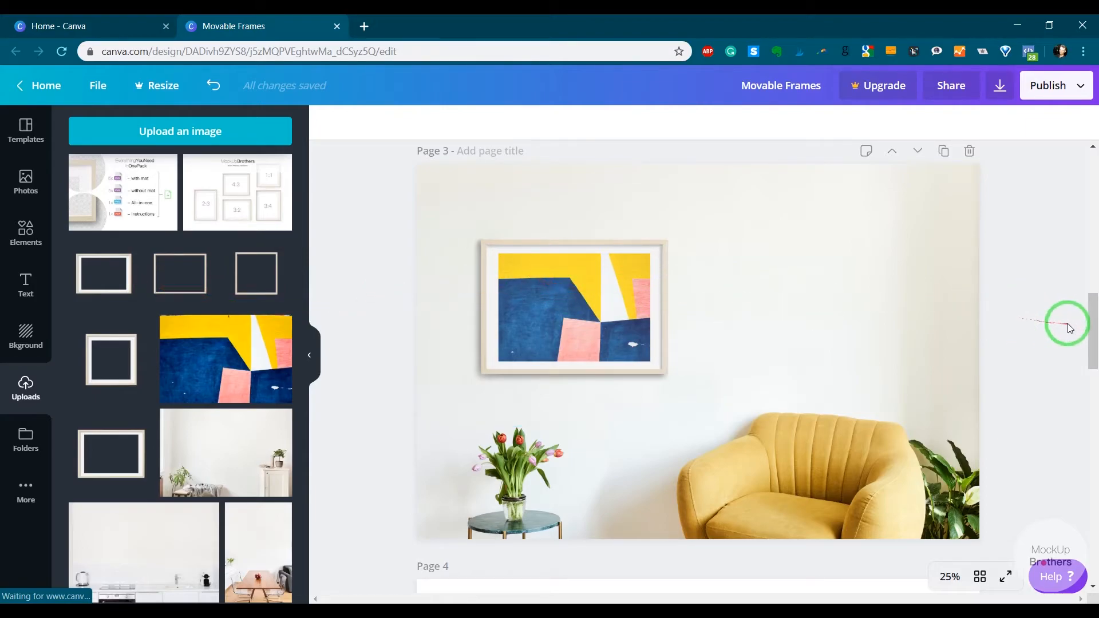
{"action": "left_click", "coordinate": [1045, 316]}
{"action": "left_click_drag", "start_coordinate": [1092, 317], "coordinate": [1031, 330]}
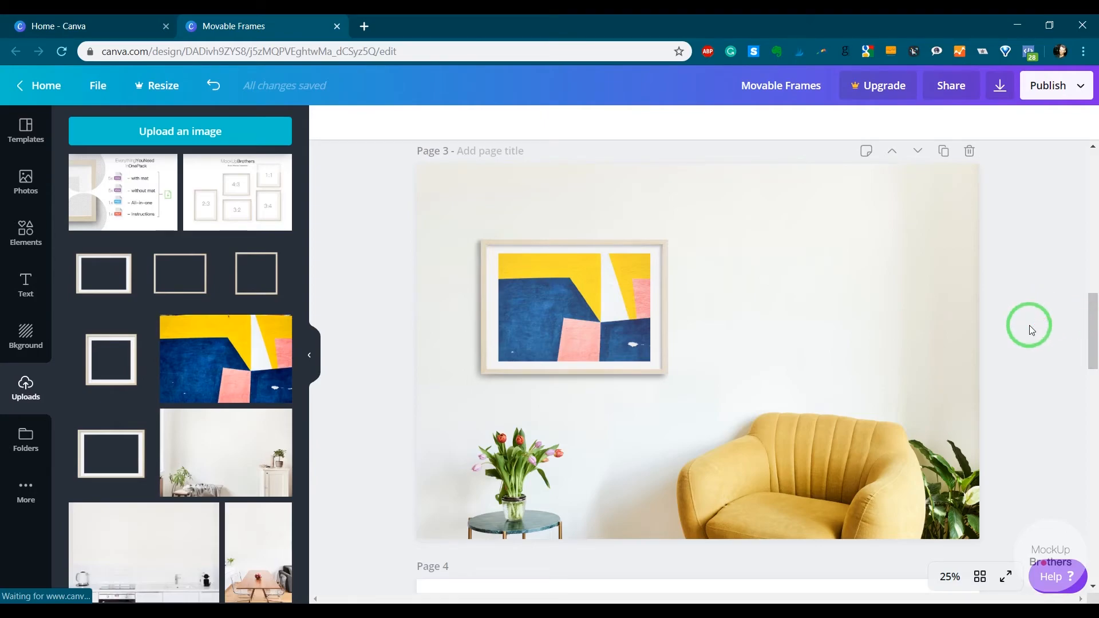